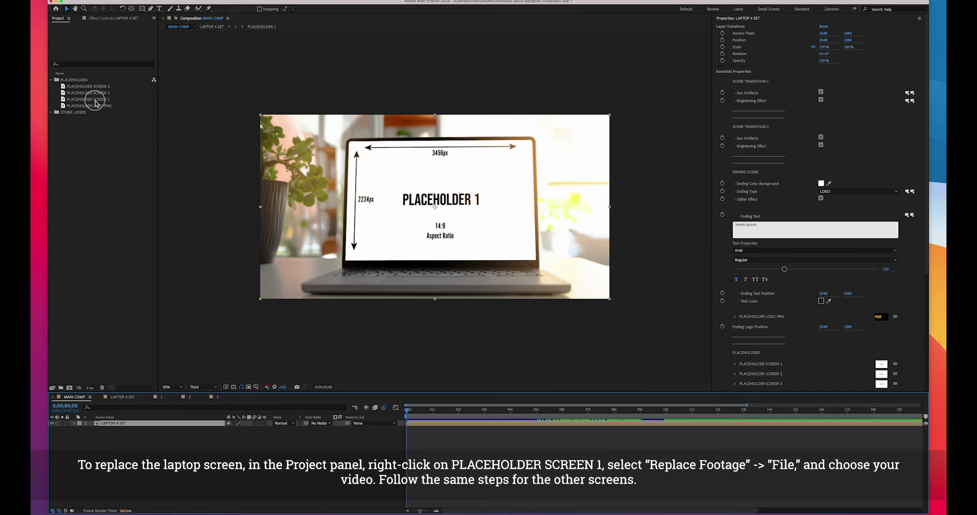
Replace the PLACEHOLDER SCREEN 1 footage in the project with the video file for the first laptop screen
left_click(96, 103)
right_click(77, 102)
mouse_move(104, 178)
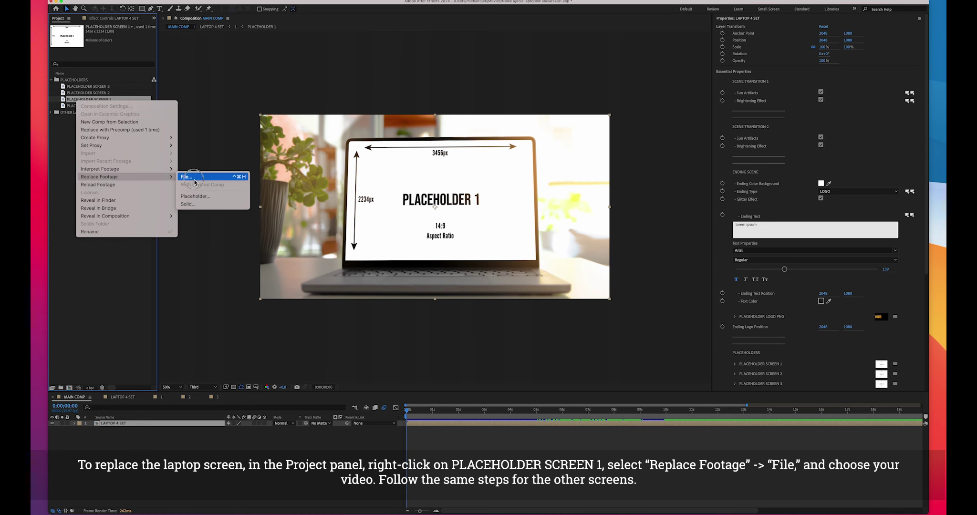
left_click(194, 178)
double_click(289, 173)
Go to about 12 seconds in the main composition and replace the PLACEHOLDER SCREEN 2 footage with the second screen video
left_click_drag(407, 413, 719, 413)
left_click(86, 94)
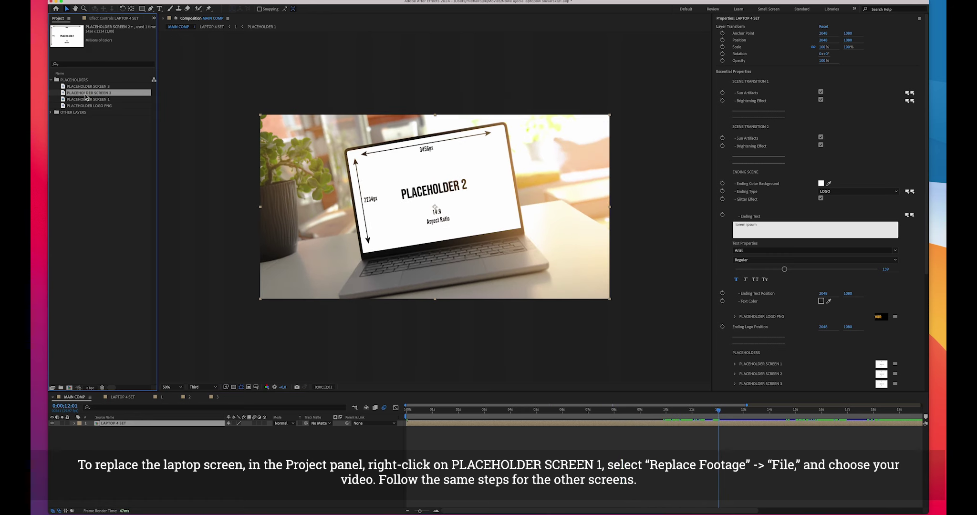
right_click(85, 96)
mouse_move(109, 167)
left_click(199, 170)
double_click(374, 176)
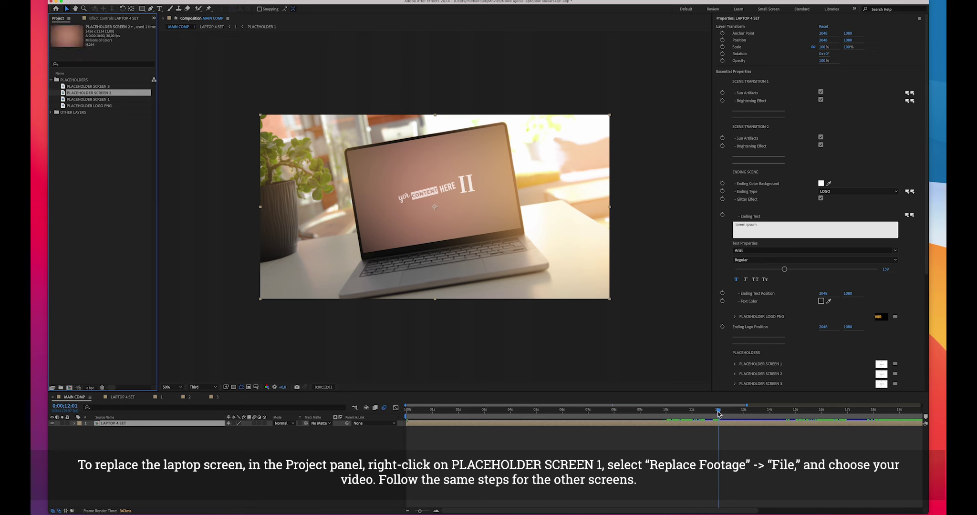
Go to about 19 seconds in the timeline and replace the PLACEHOLDER SCREEN 3 footage with the third screen video
left_click_drag(721, 416, 903, 419)
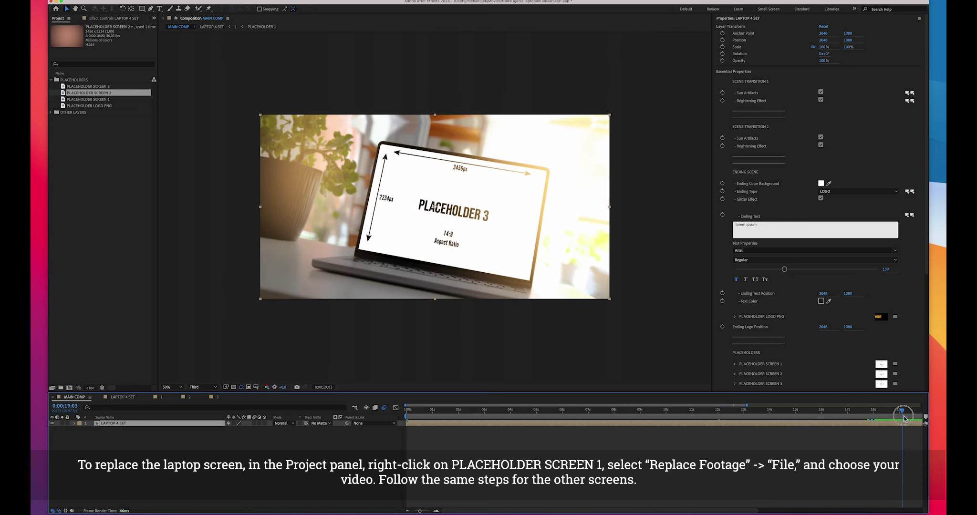
right_click(101, 87)
mouse_move(143, 160)
left_click(212, 160)
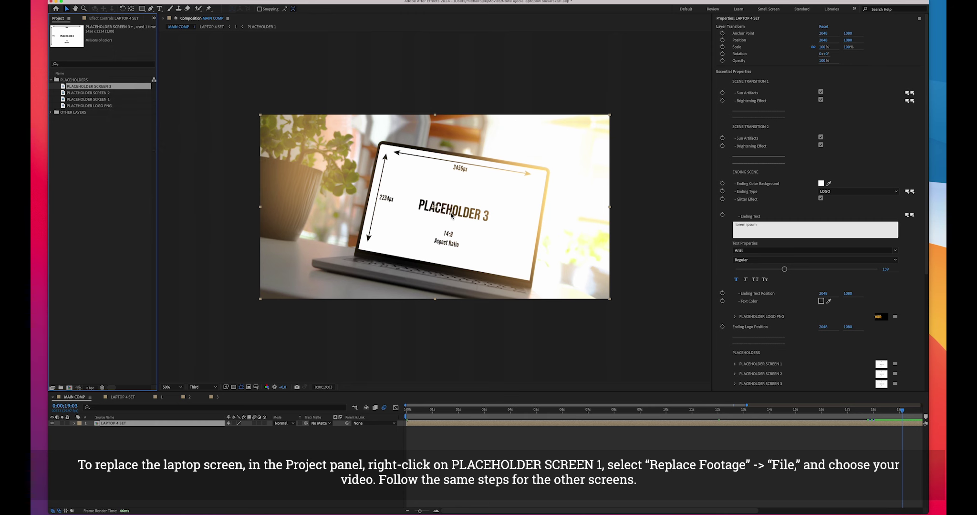
double_click(365, 176)
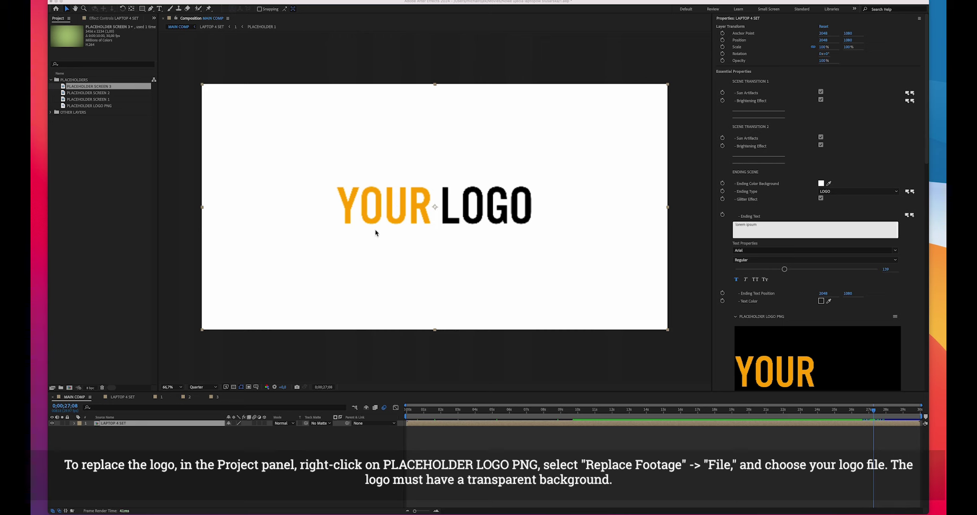
Replace the PLACEHOLDER LOGO PNG footage with the image file GUTEKSK7.png
left_click(79, 106)
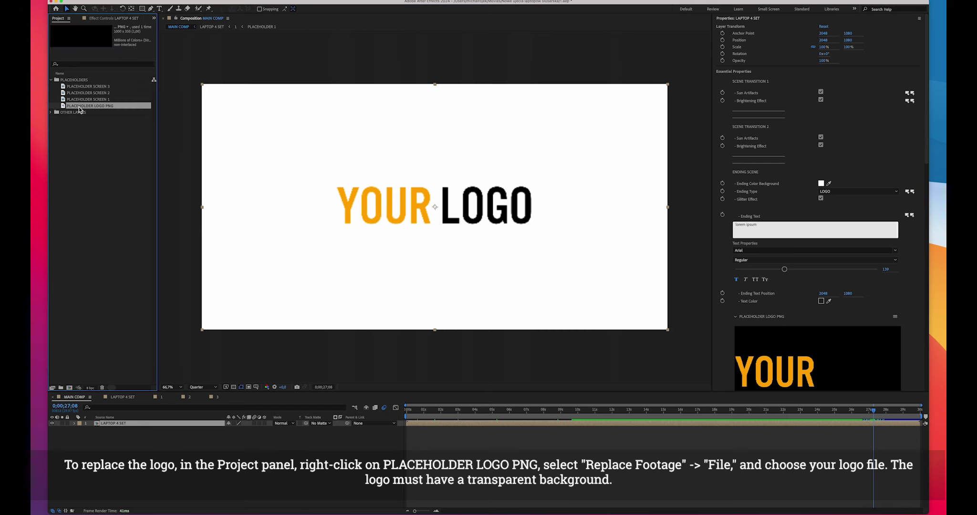
right_click(86, 108)
mouse_move(115, 184)
left_click(215, 184)
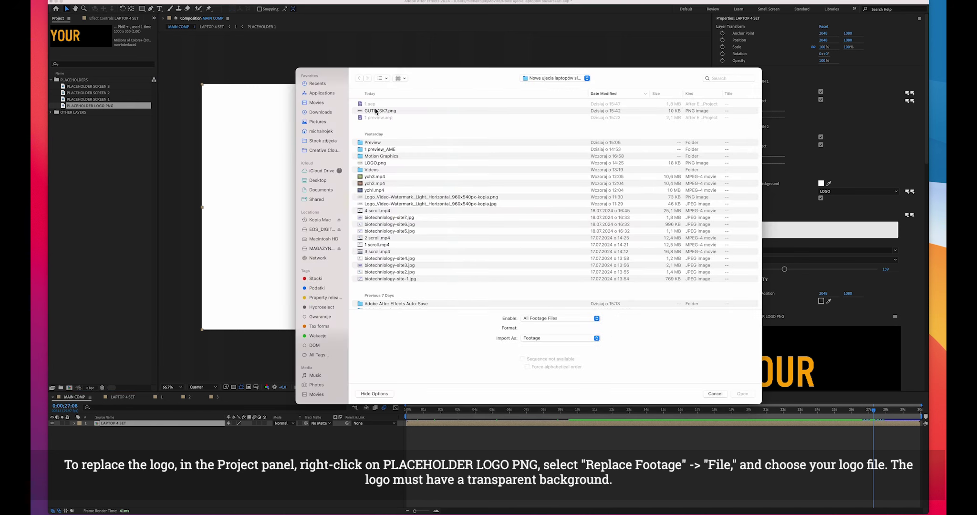
left_click(375, 113)
left_click(743, 394)
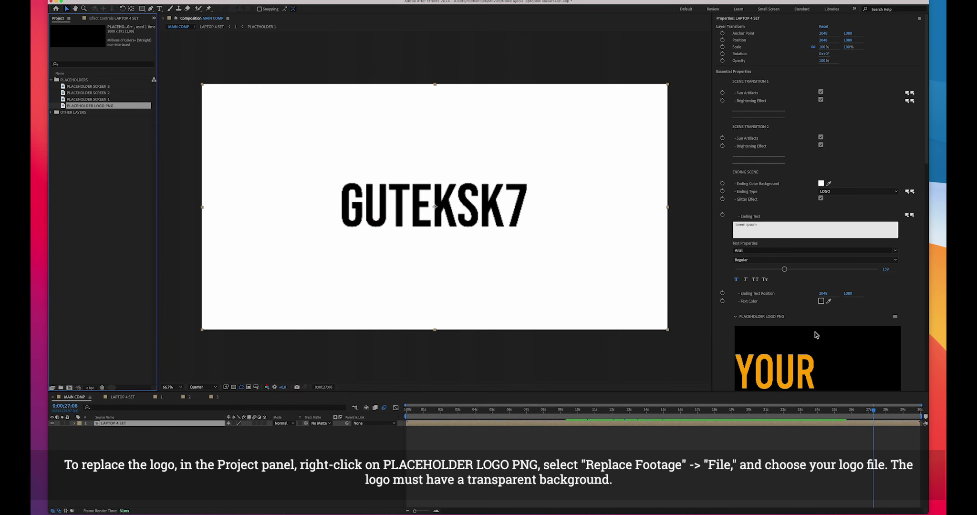
Go to 0;00;29;10 in the ending scene and shift the Ending Logo Position slightly right of centre
left_click_drag(883, 414, 910, 413)
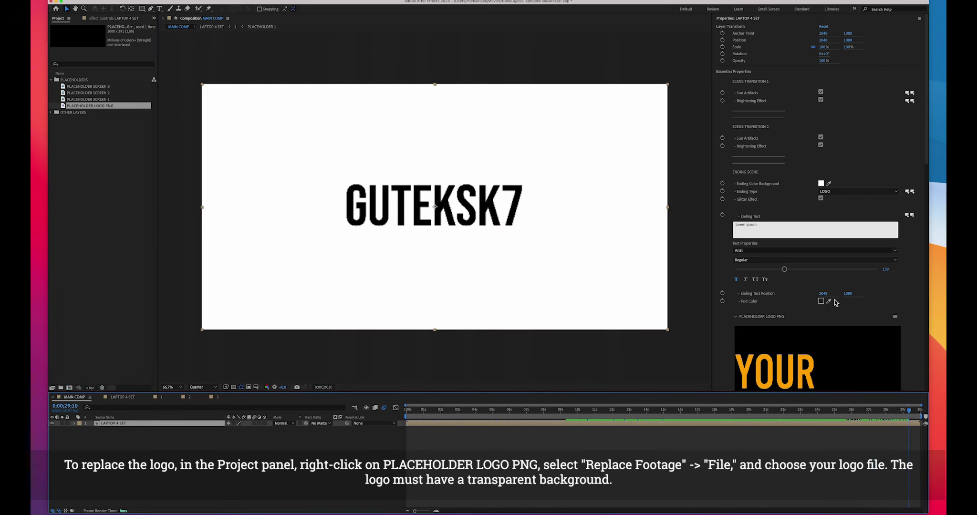
scroll(910, 298, "down", 3)
mouse_move(824, 355)
left_mouse_down()
mouse_move(846, 354)
mouse_move(829, 303)
mouse_move(881, 364)
mouse_move(832, 371)
left_mouse_up()
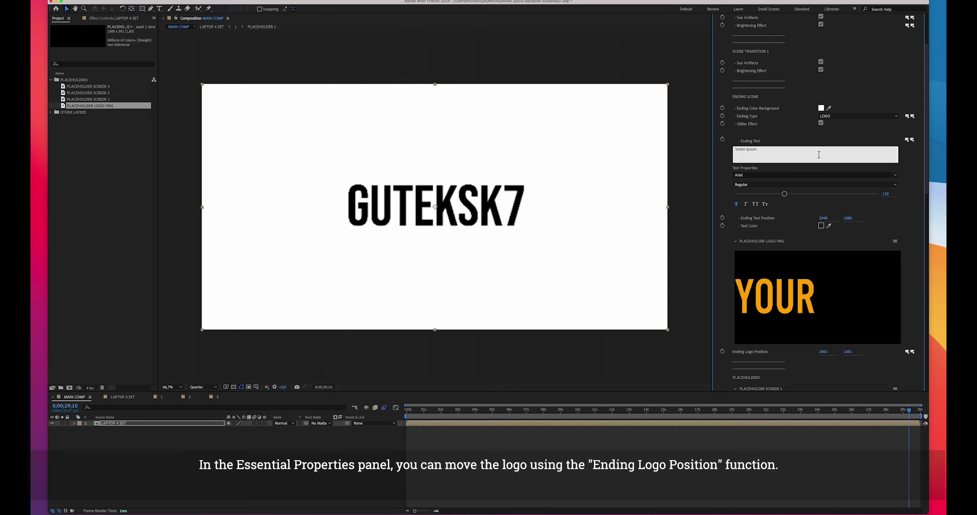
Change the Ending Color Background of the ending scene to a pale light blue
left_click(821, 108)
left_click(157, 169)
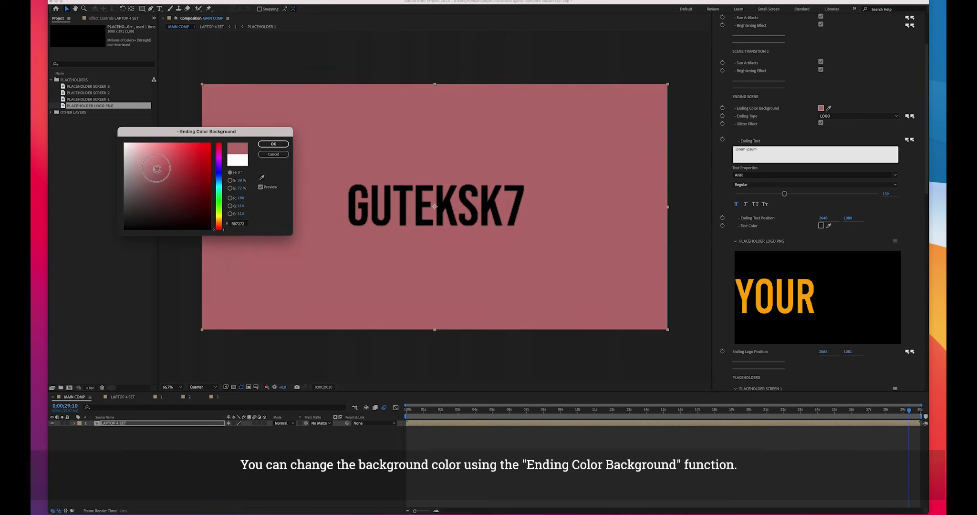
mouse_move(218, 189)
left_mouse_down()
mouse_move(218, 163)
mouse_move(218, 183)
left_mouse_up()
left_click_drag(164, 168, 139, 144)
left_click(273, 145)
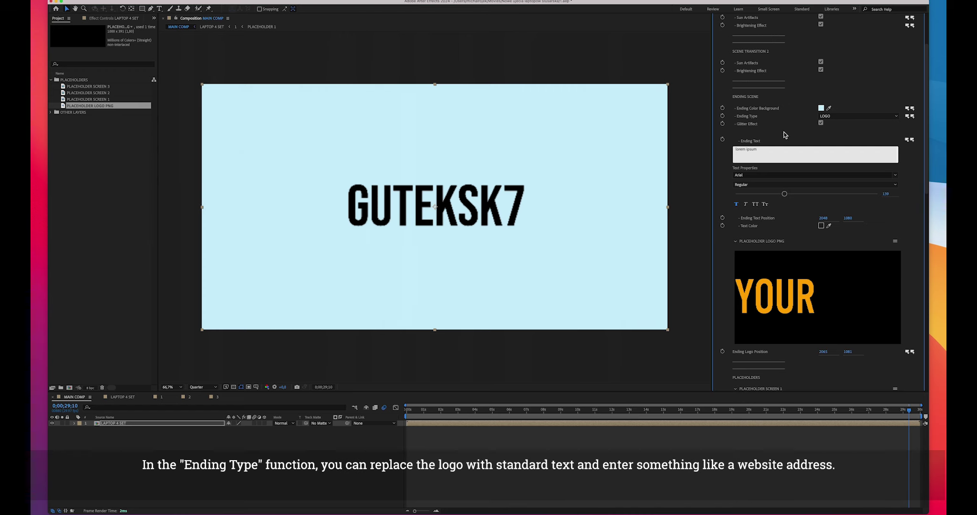
Set the Ending Type to TEXT and replace the ending text with "Your text here"
left_click(833, 117)
left_click(830, 132)
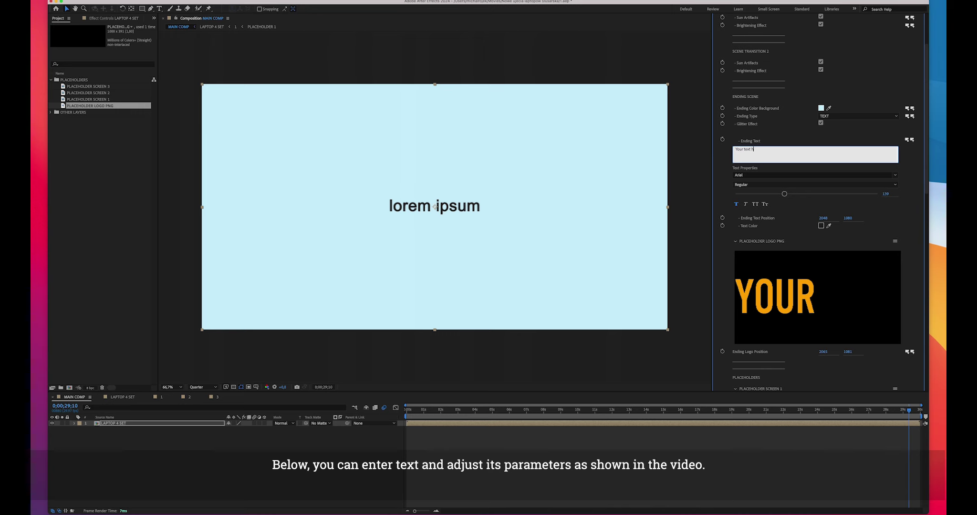
left_click(688, 208)
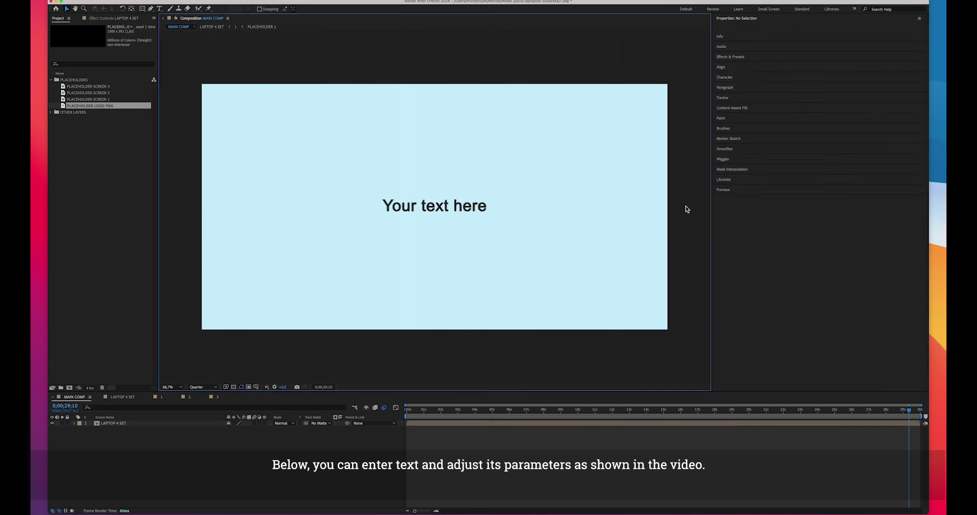
Reselect the LAPTOP 4 SET layer and set the ending text's font to Arial Black
left_click(184, 422)
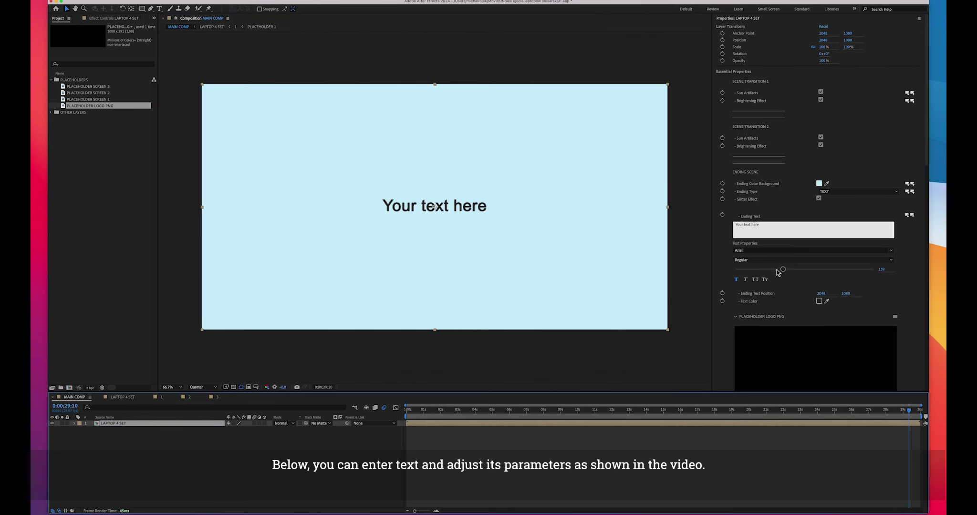
left_click(743, 251)
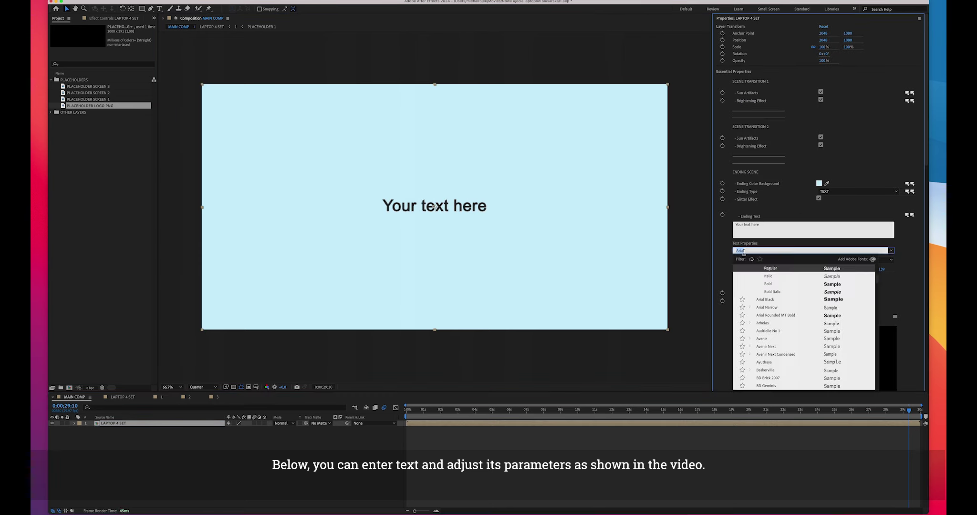
left_click(833, 299)
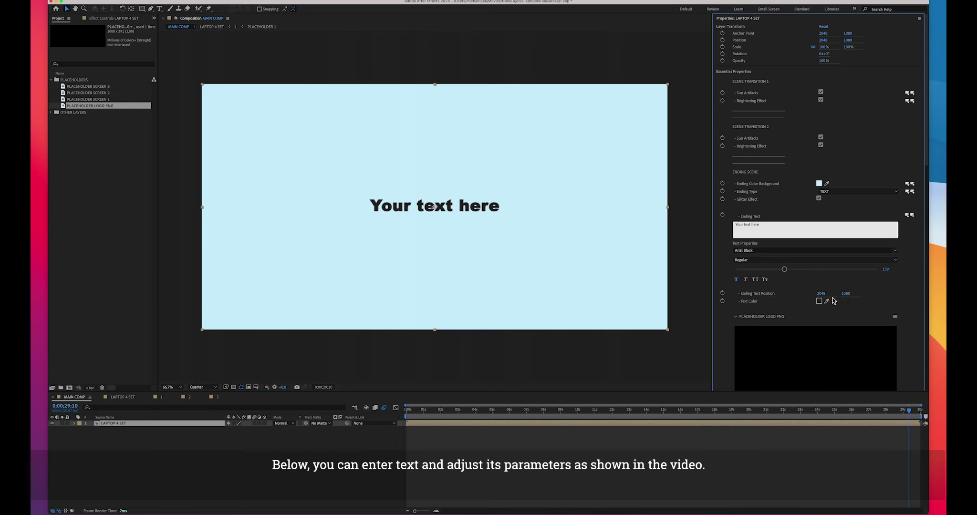
Try faux italic, all caps and small caps on the ending text, switching each one back off
left_click(757, 261)
left_click(754, 268)
left_click(746, 280)
left_click(747, 281)
left_click(755, 281)
left_click(758, 281)
left_click(765, 281)
left_click(765, 280)
Enlarge the ending text to roughly twice its size and scrub back through the ending scene to check the glitter effect
left_click_drag(784, 270, 868, 296)
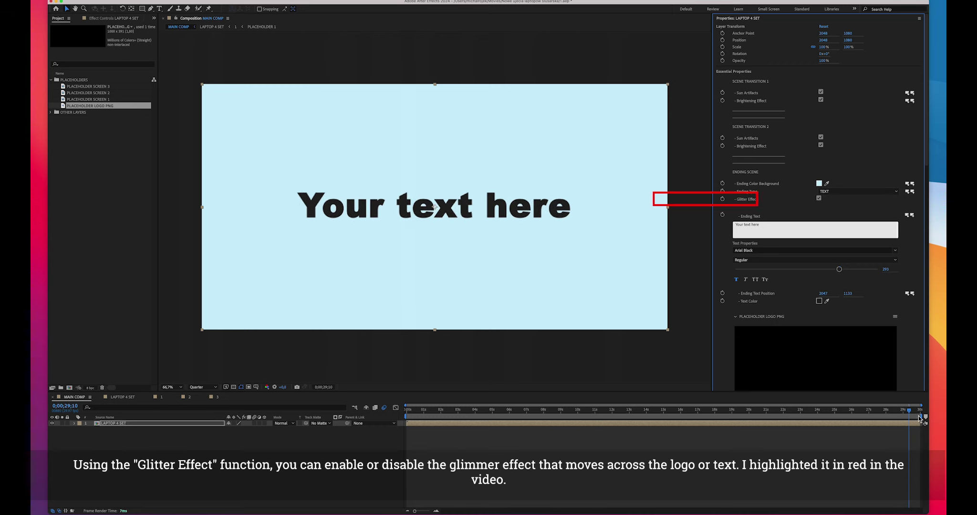
left_click_drag(909, 410, 852, 418)
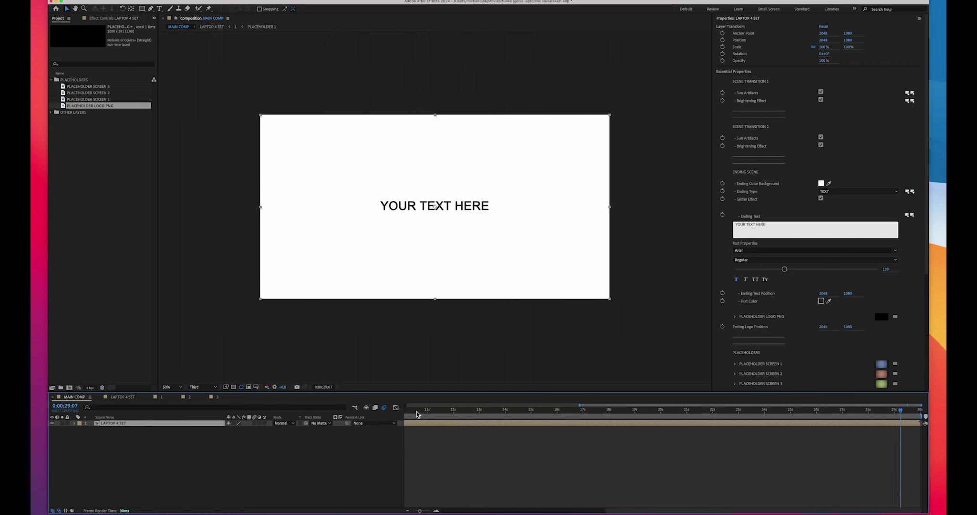
At 0;00;09;18 in the main composition, turn off Sun Artifacts and Brightening Effect for SCENE TRANSITION 1
left_click_drag(423, 414, 414, 511)
left_click_drag(410, 414, 571, 419)
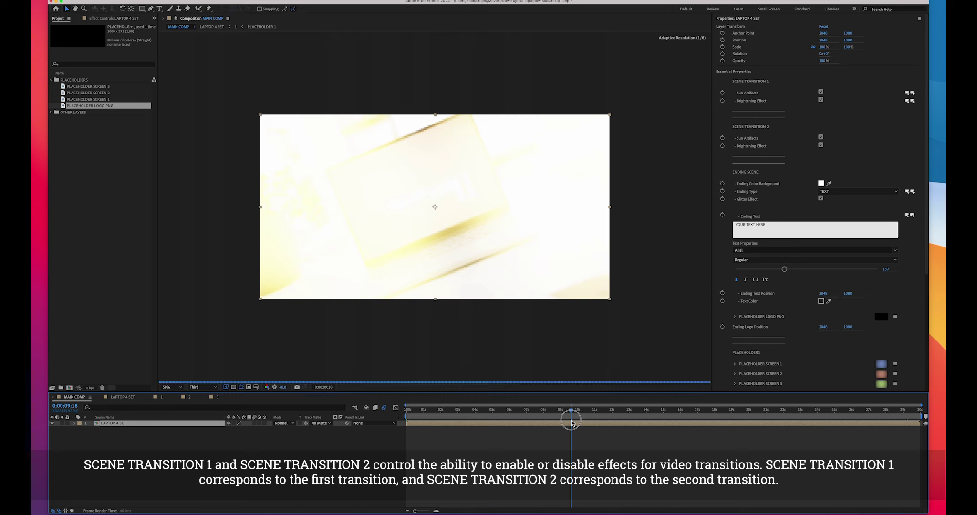
left_click(821, 92)
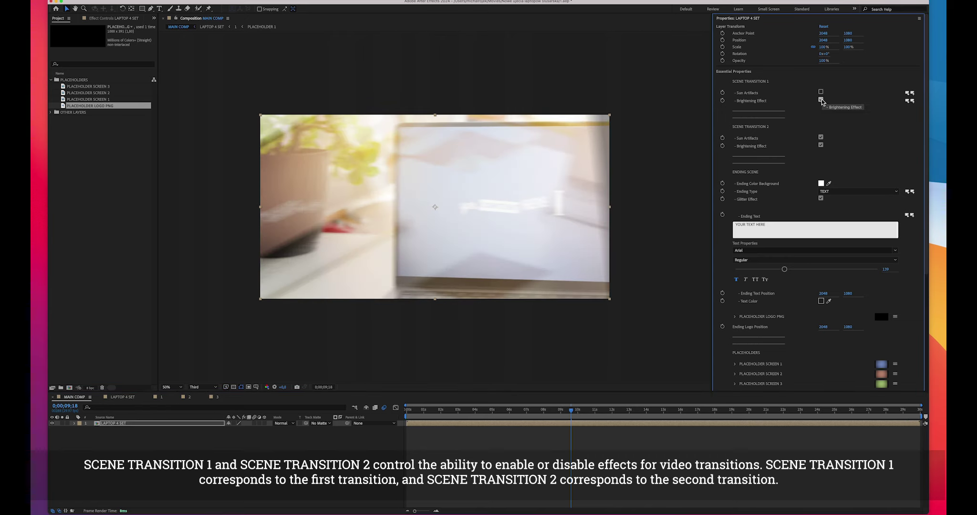
left_click(821, 100)
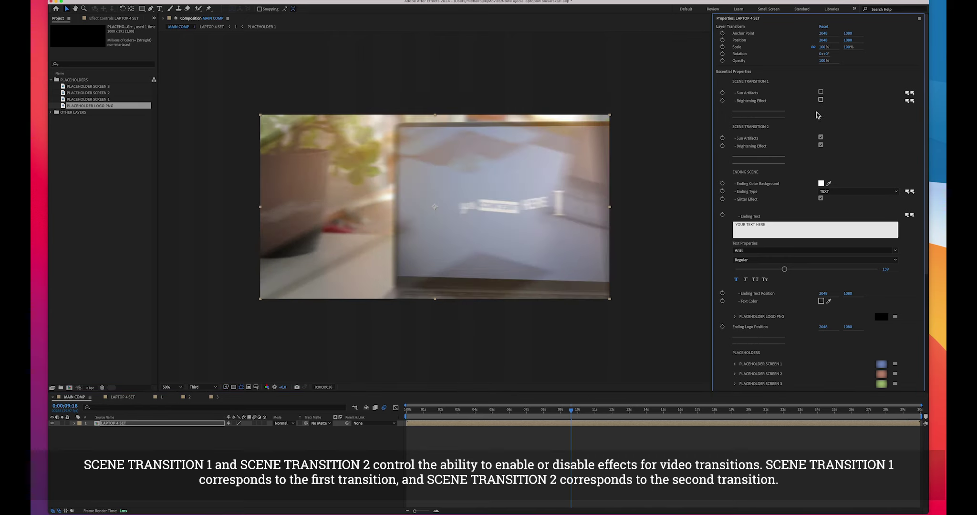
Play back the first scene transition from 0;00;07;22 to check it without its effects
left_click_drag(574, 420, 540, 421)
key("space")
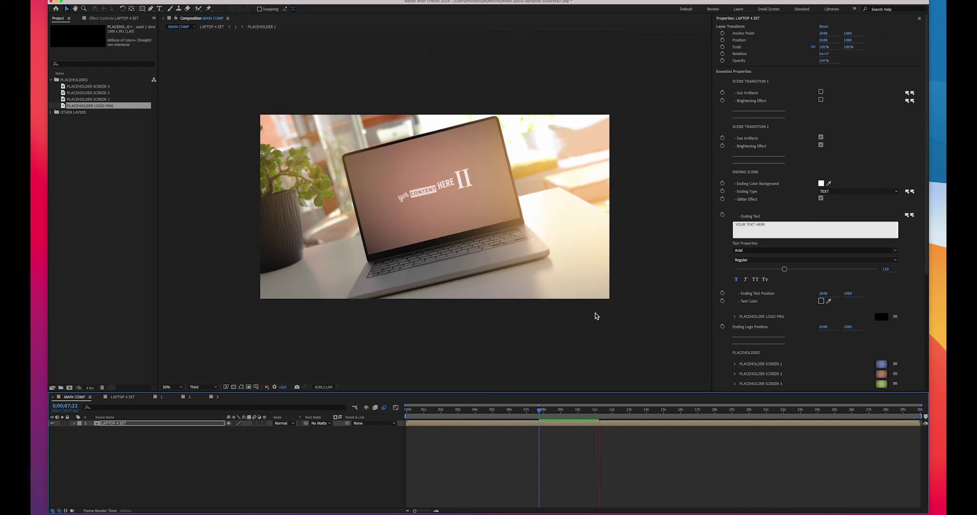
key("space")
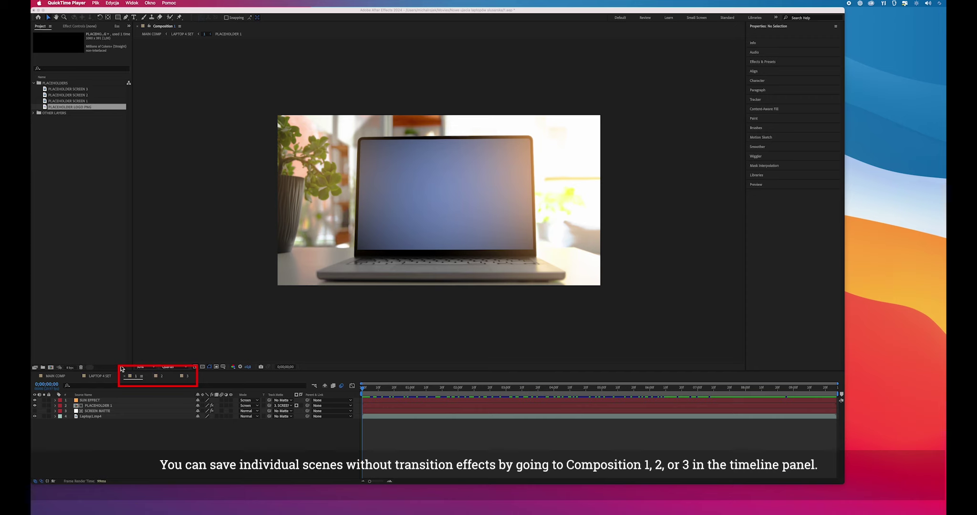
Look at the individual scenes in compositions 3 and 2, returning composition 2 to its first frame
left_click(187, 376)
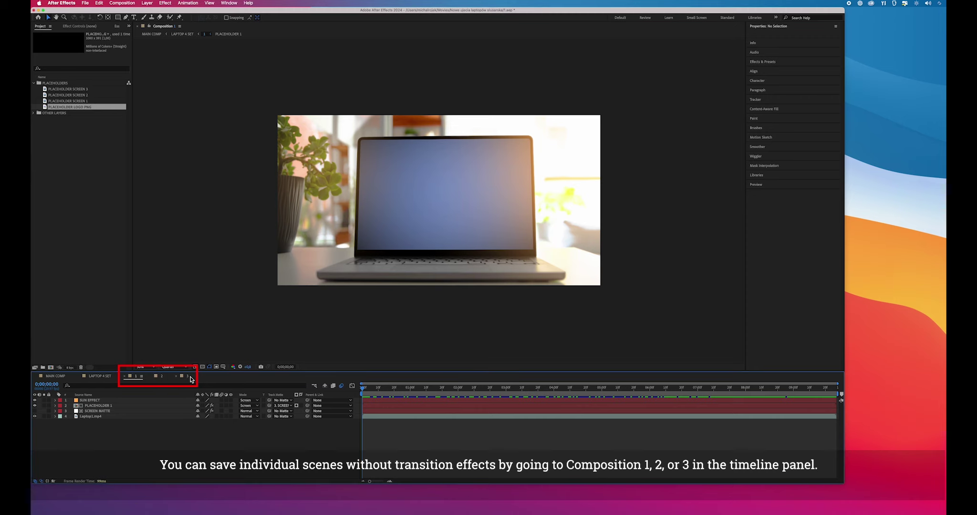
left_click(419, 388)
left_click(162, 377)
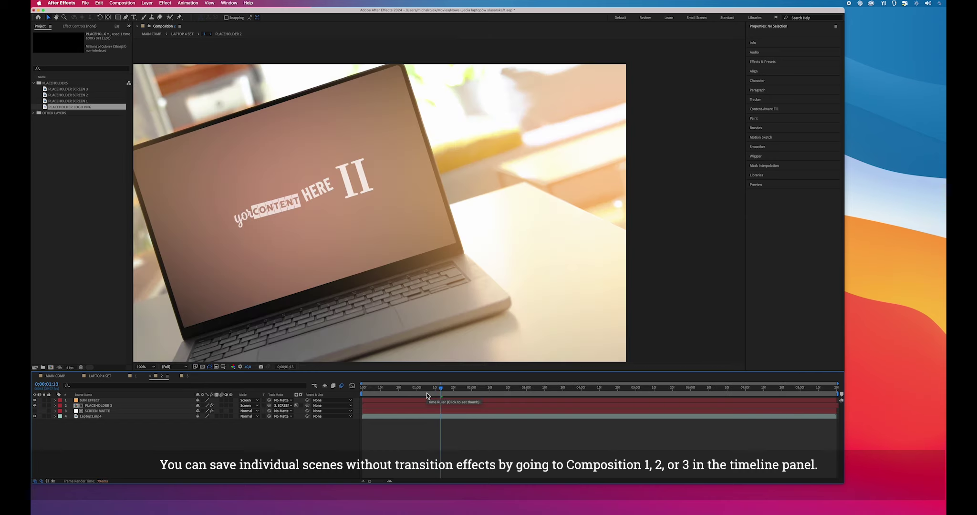
left_click(367, 389)
left_click_drag(366, 391, 362, 390)
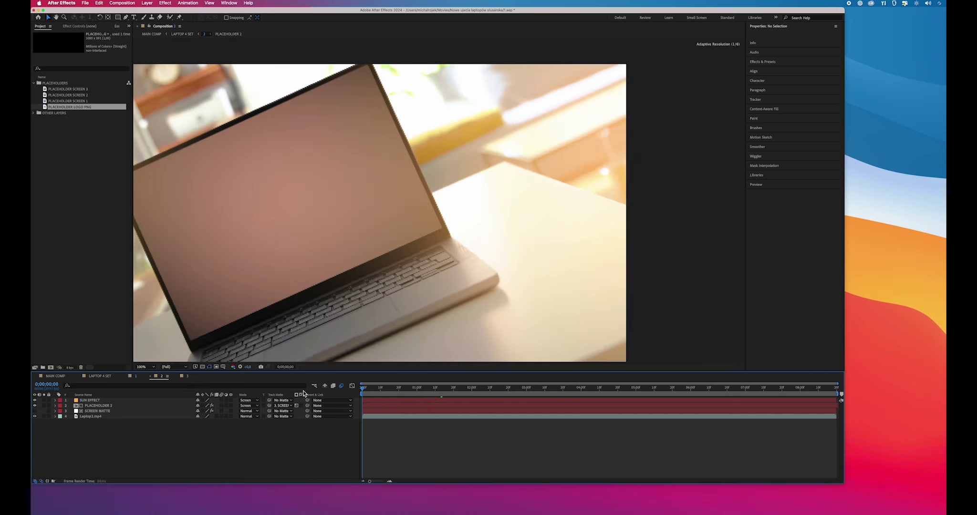
Set composition 2's preview resolution to Quarter and scrub through the scene to 0;00;08;19
left_click(174, 367)
left_click(175, 403)
left_click_drag(375, 389, 836, 389)
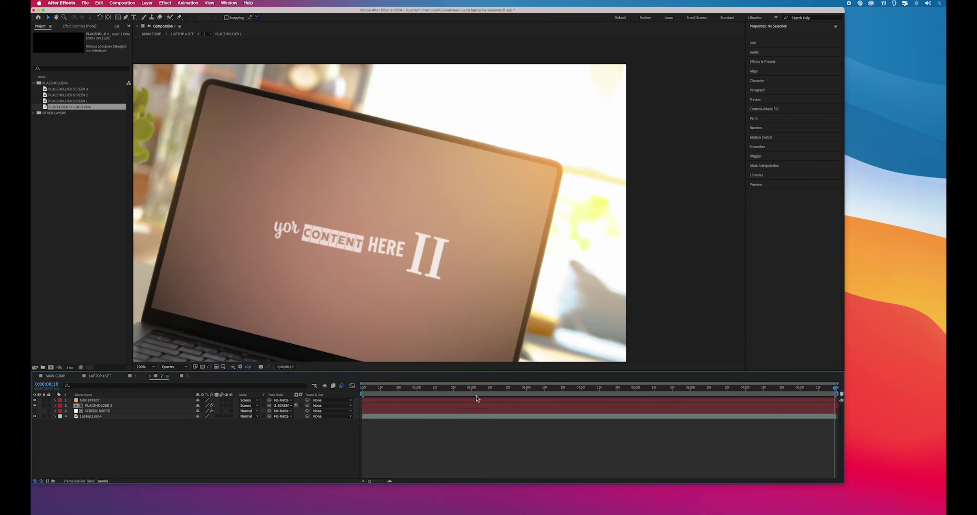
Open composition 1, scrub through its scene and back to the start, and add it to the render queue
left_click(134, 376)
left_click_drag(384, 389, 613, 385)
key("Home")
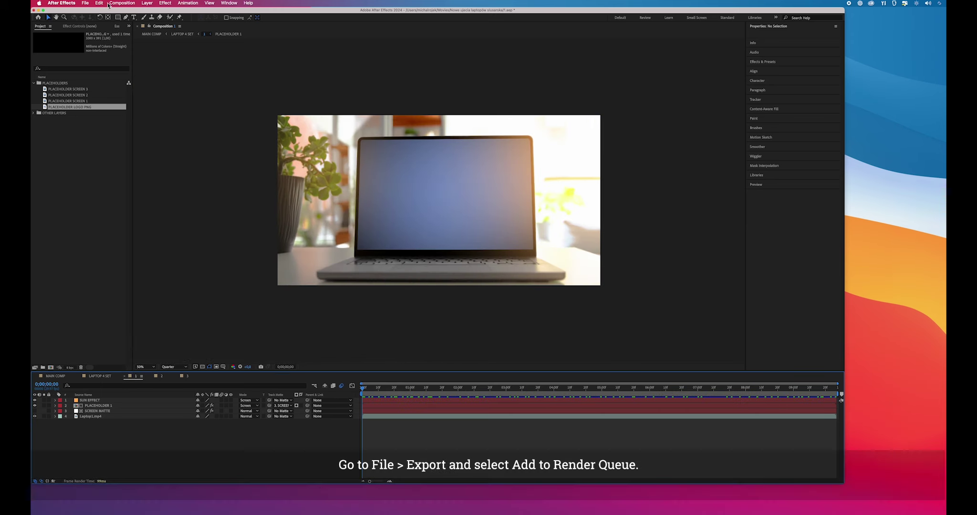
left_click(86, 5)
mouse_move(95, 117)
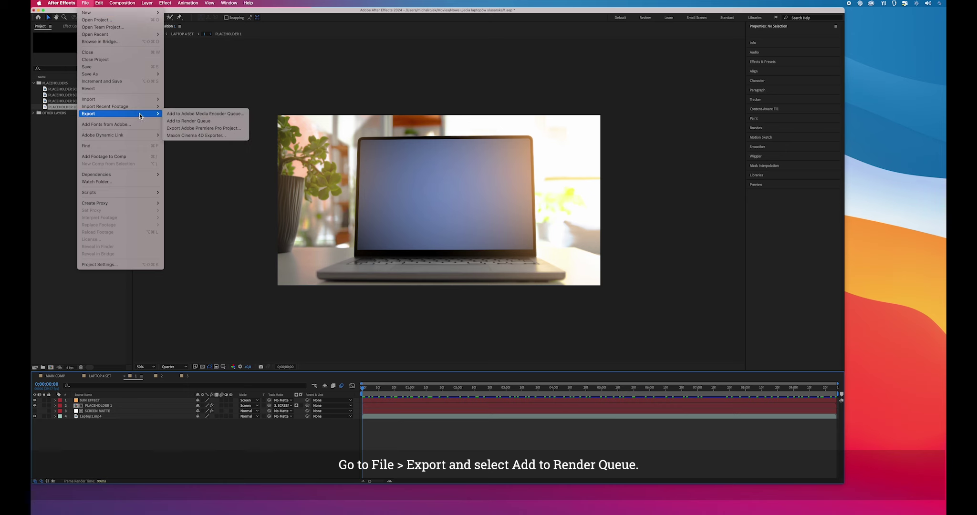
left_click(199, 123)
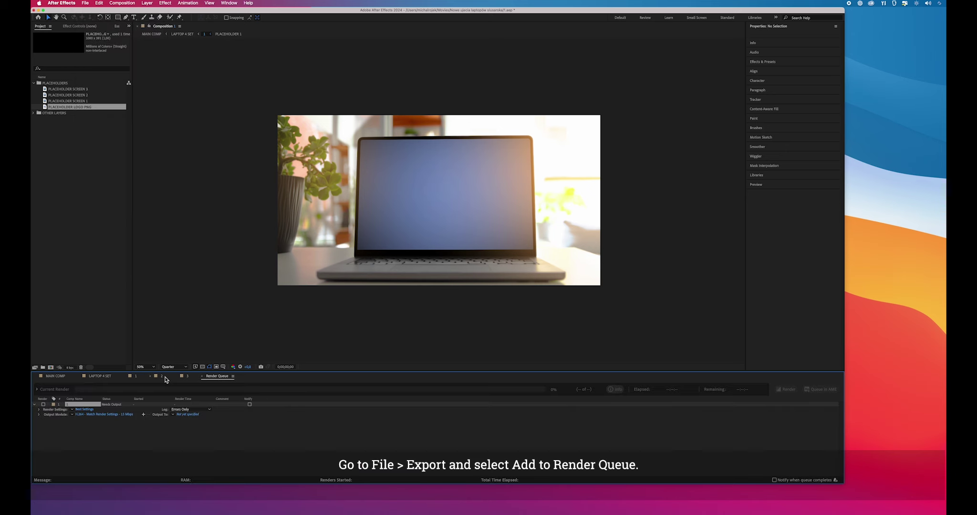